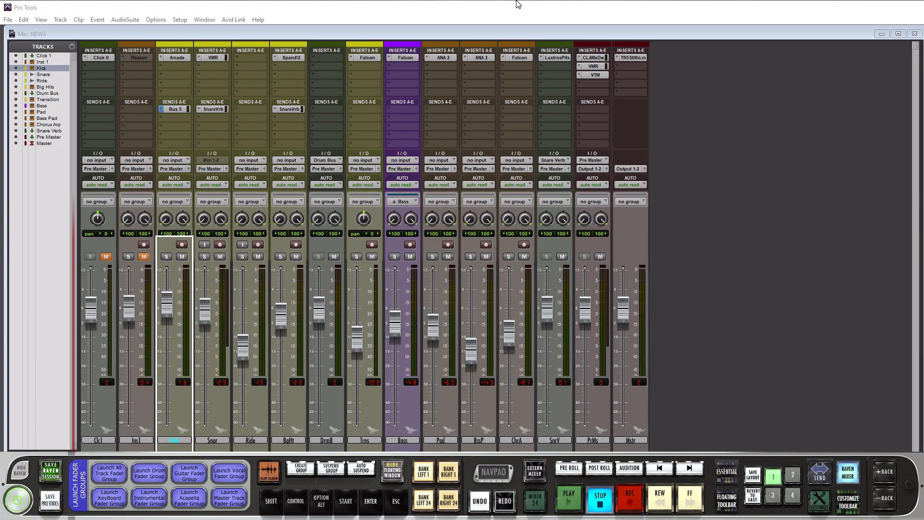
pyautogui.moveTo(746, 1); pyautogui.dragTo(298, 9)
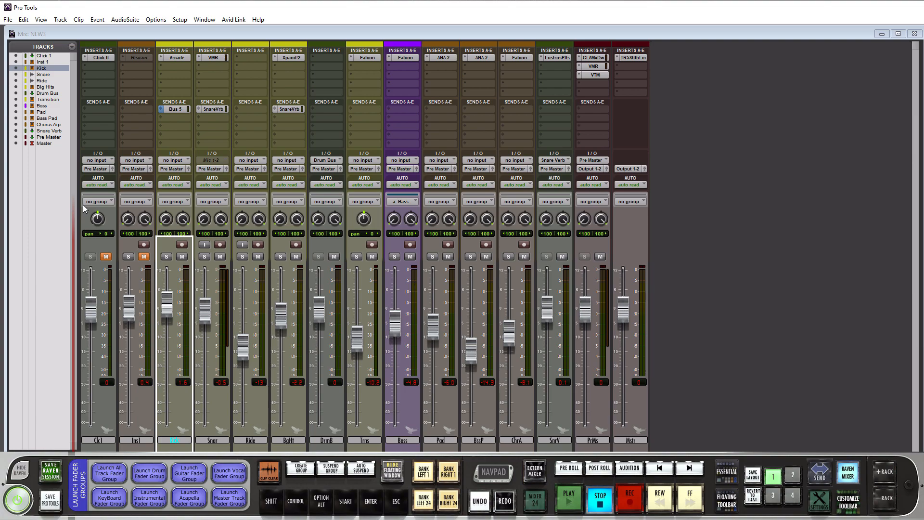
# Create one new mono Aux Input track named "808 Kick".
pyautogui.hotkey('ctrl', 'shift', 'n')
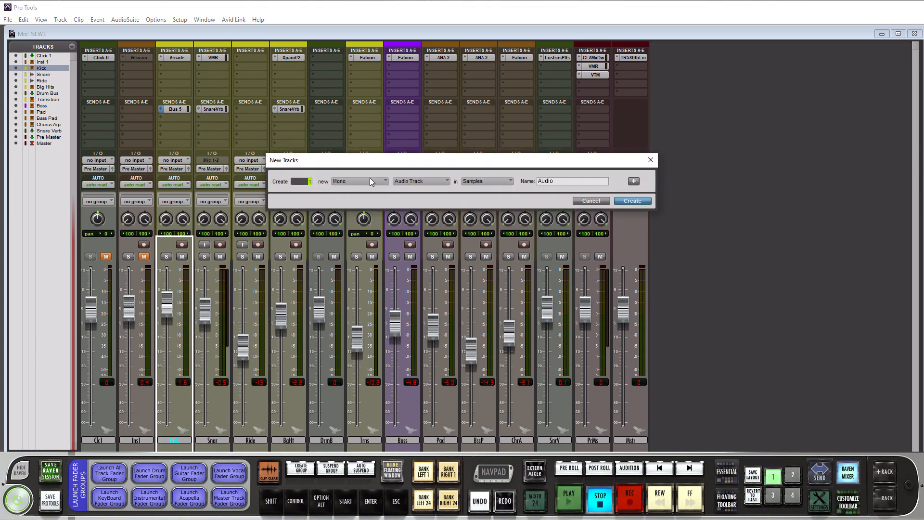
pyautogui.click(441, 181)
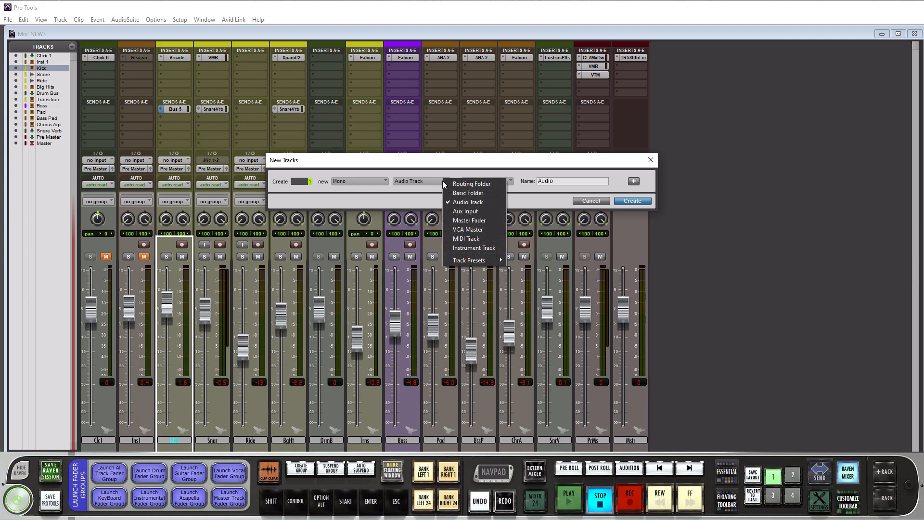
pyautogui.click(465, 211)
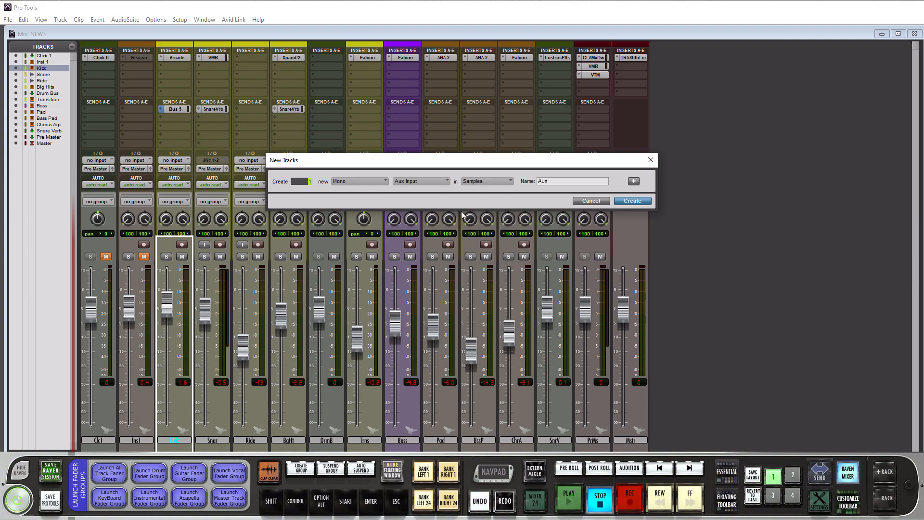
pyautogui.click(568, 179)
pyautogui.write('808 Kick')
pyautogui.press('Return')
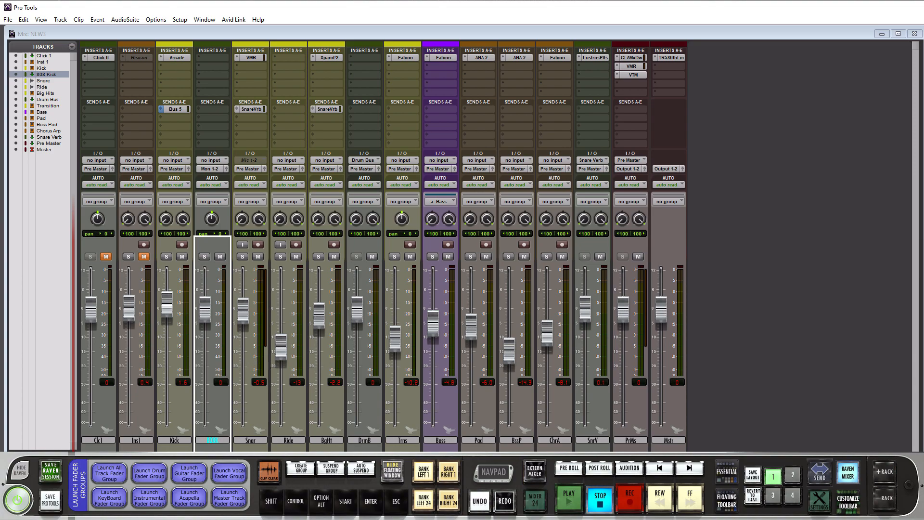
# Insert the mono Signal Generator plug-in in the 808 Kick track's first insert slot and mute the track.
pyautogui.click(204, 59)
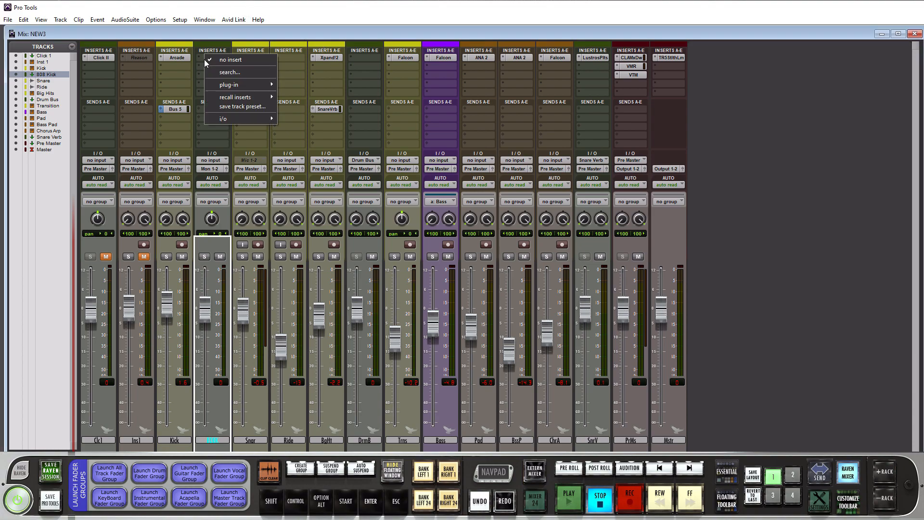
pyautogui.moveTo(236, 84)
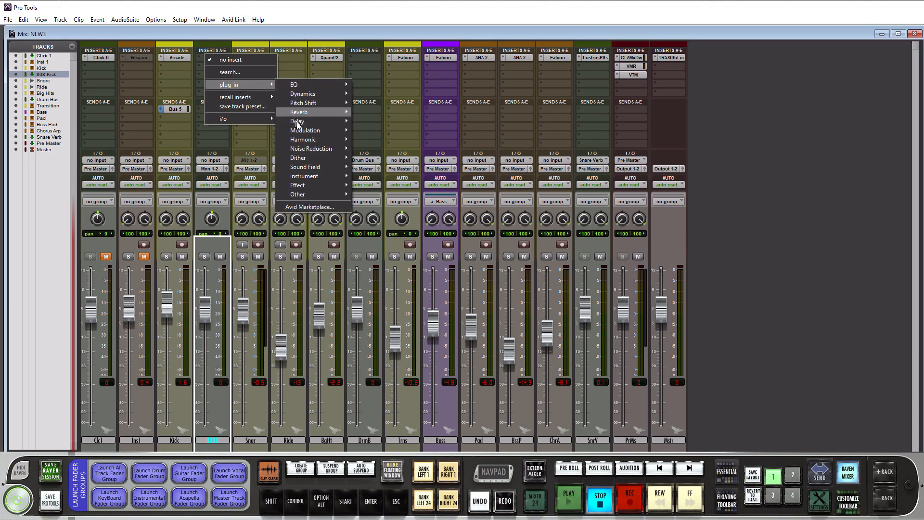
pyautogui.moveTo(317, 194)
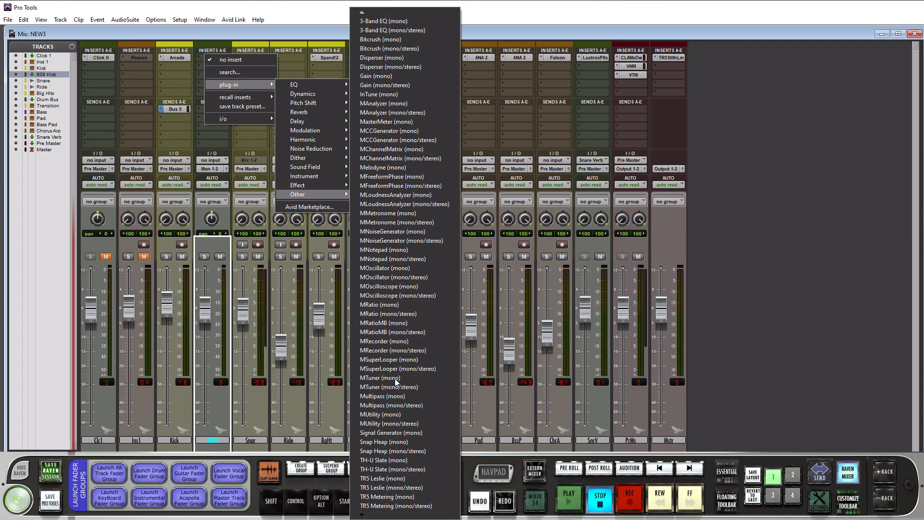
pyautogui.click(382, 433)
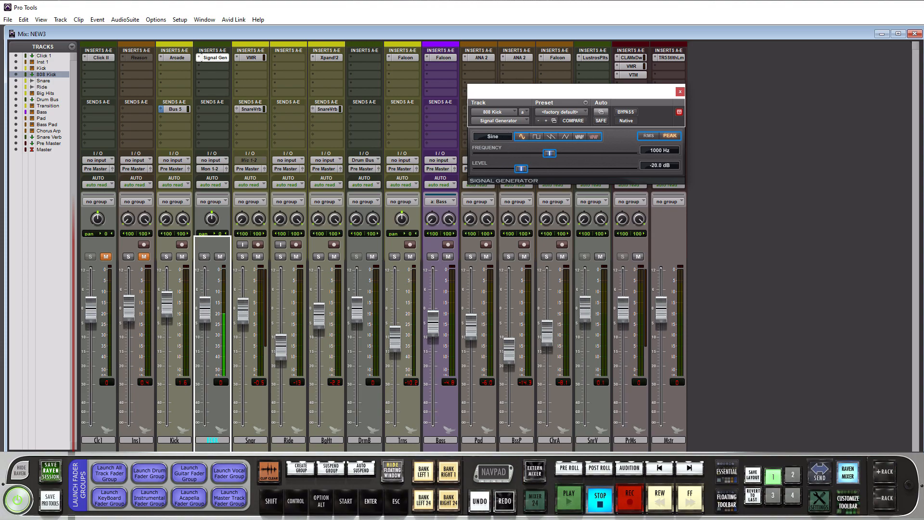
pyautogui.click(219, 257)
pyautogui.moveTo(541, 91); pyautogui.dragTo(392, 78)
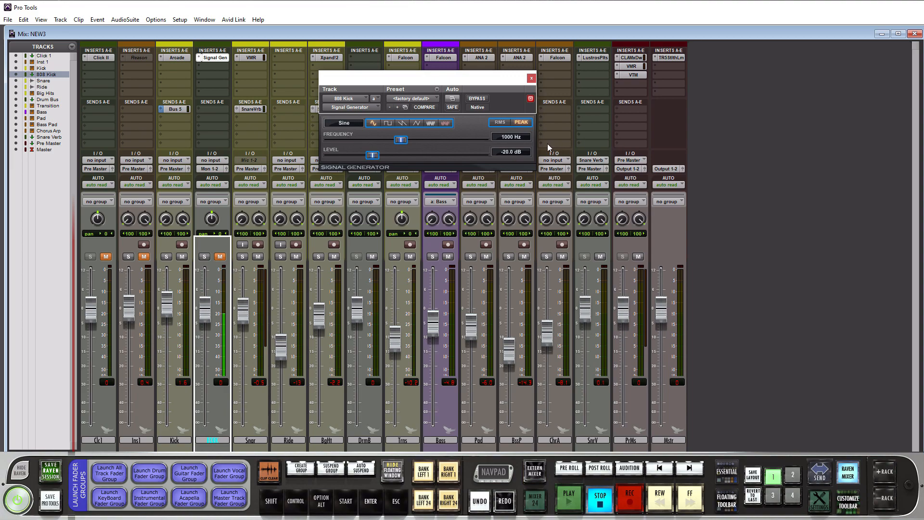
# Switch to the browser, search Google for "note frequency" and consult the Seventh String Note Frequencies table.
pyautogui.click(723, 2)
pyautogui.moveTo(723, 2); pyautogui.dragTo(288, 25)
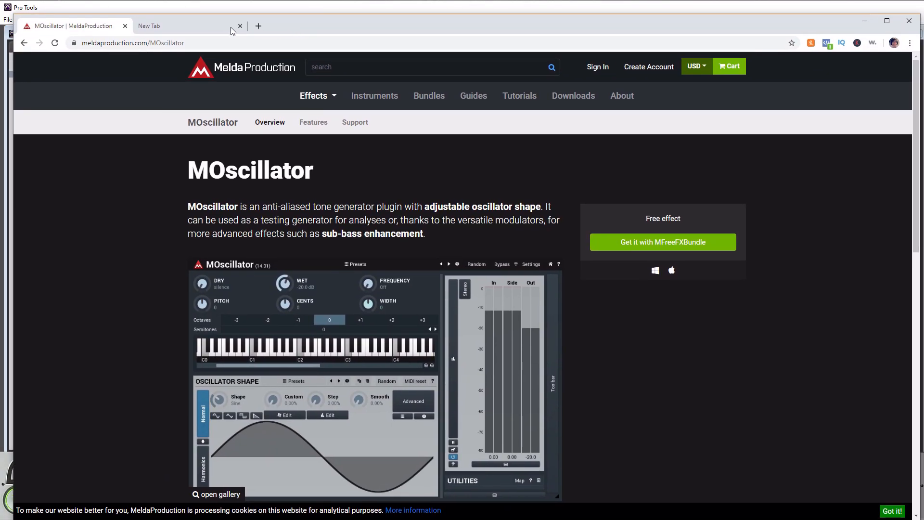
pyautogui.click(179, 26)
pyautogui.click(382, 222)
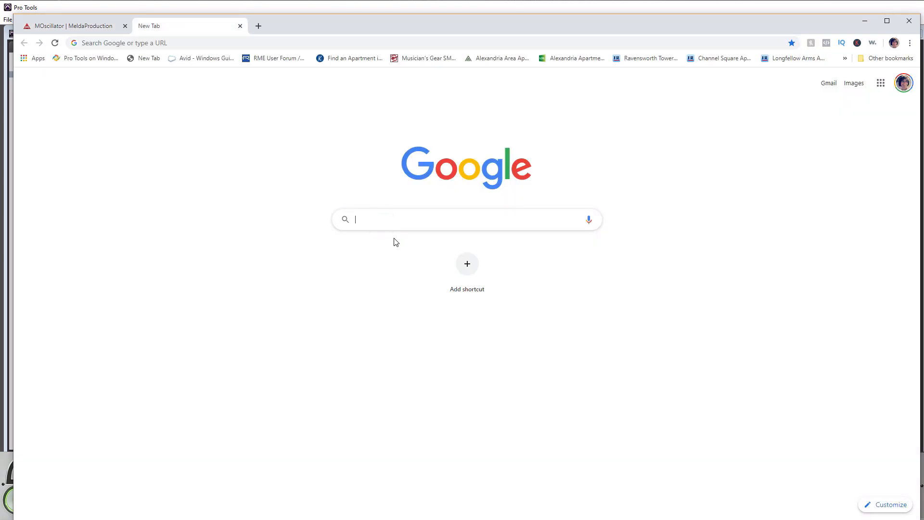
pyautogui.write('note fre')
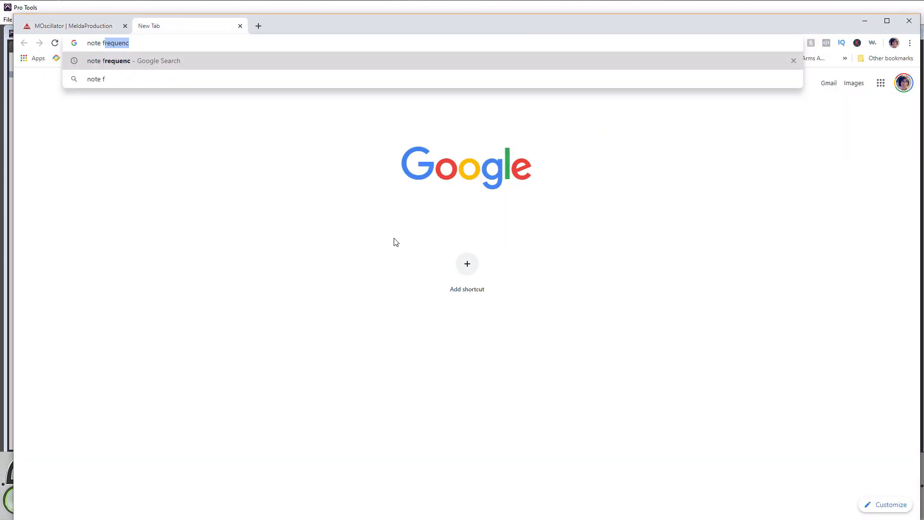
pyautogui.write('quency')
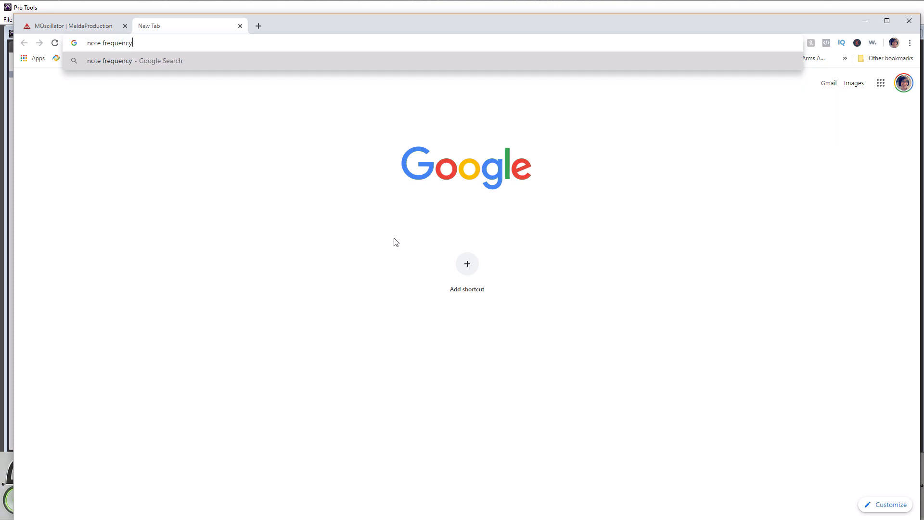
pyautogui.press('Return')
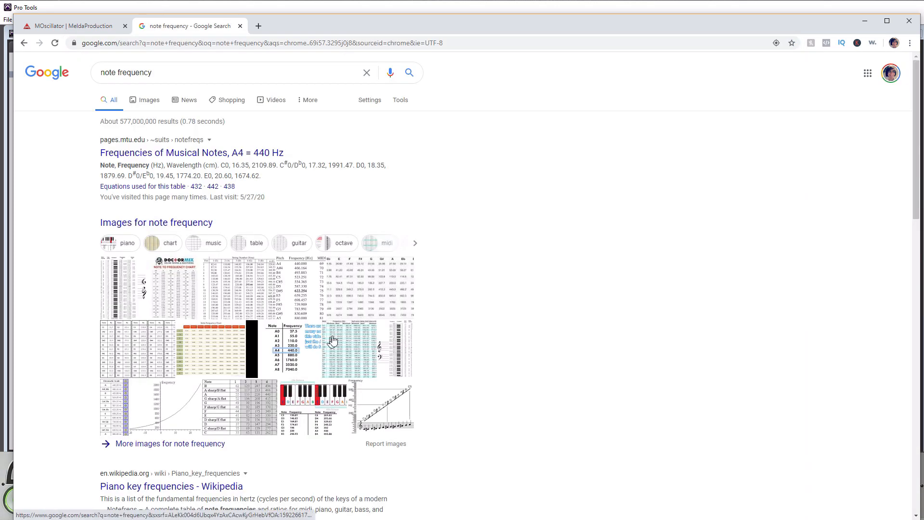
pyautogui.scroll(-5, 320, 325)
pyautogui.scroll(-4, 320, 326)
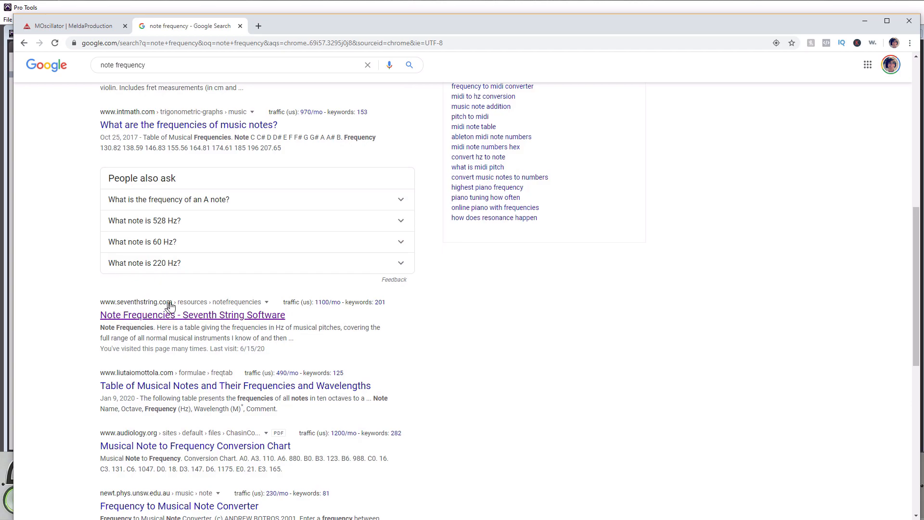
pyautogui.click(192, 315)
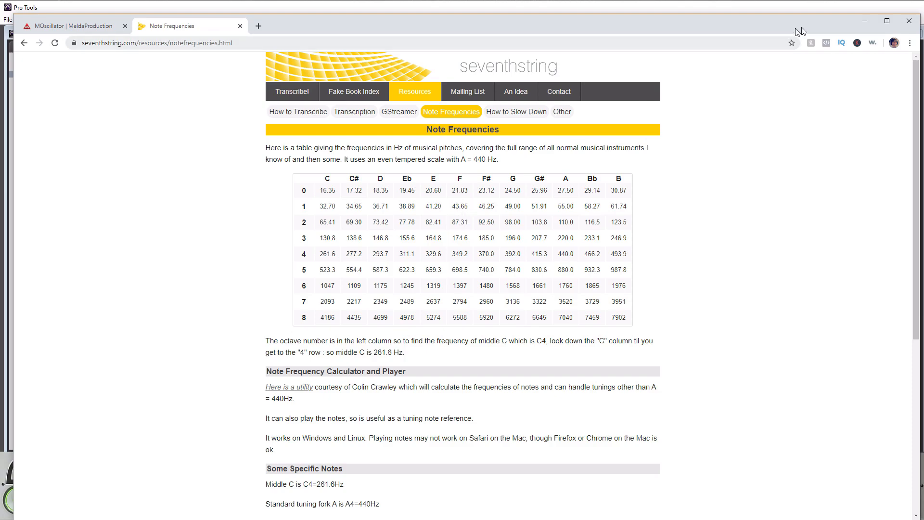
pyautogui.click(865, 21)
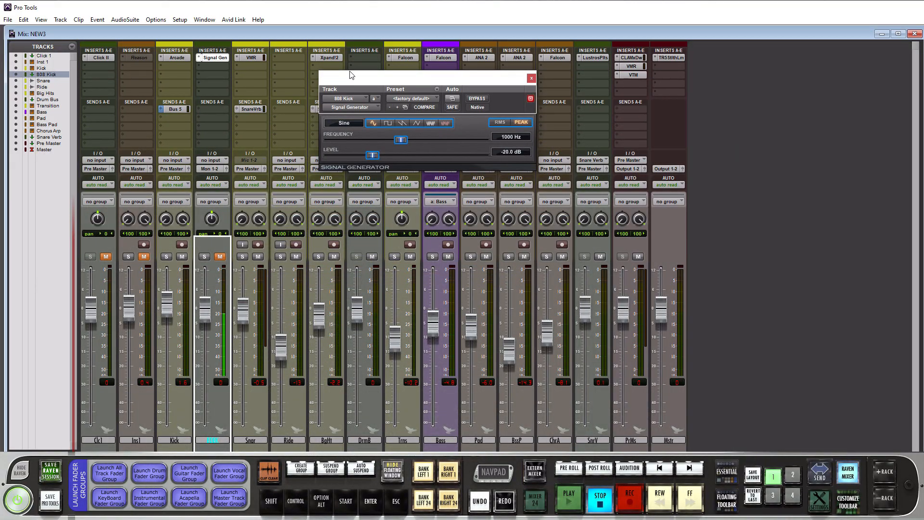
# Set the Signal Generator's frequency to 43 Hz and briefly unmute the 808 Kick track to hear the tone.
pyautogui.moveTo(360, 80); pyautogui.dragTo(394, 65)
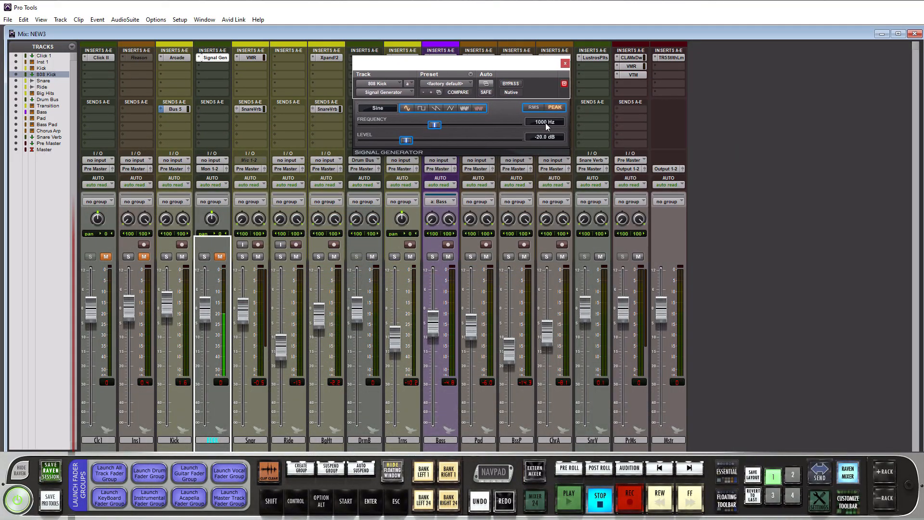
pyautogui.write('43')
pyautogui.press('Return')
pyautogui.click(220, 257)
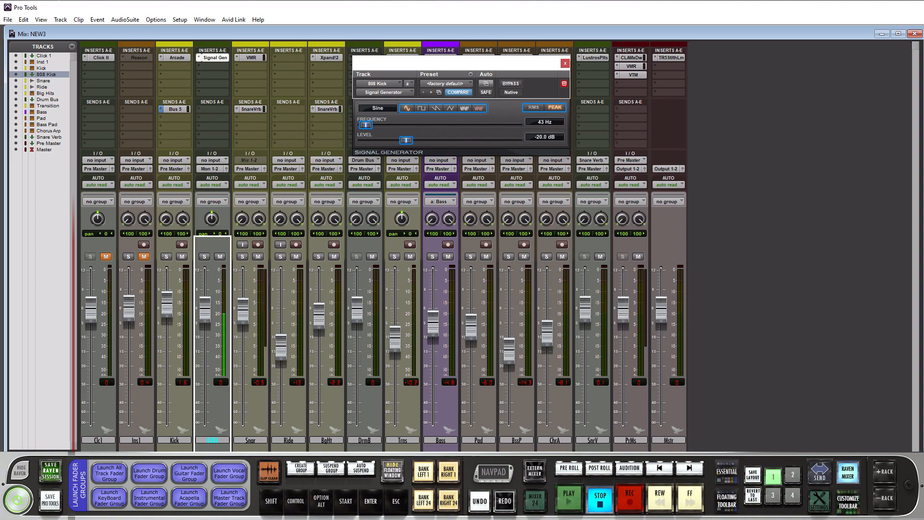
pyautogui.click(220, 256)
# Audition the Signal Generator at 87 Hz and return its frequency to 43 Hz with the 808 Kick track muted.
pyautogui.click(538, 122)
pyautogui.write('87')
pyautogui.press('Return')
pyautogui.click(220, 256)
pyautogui.click(220, 257)
pyautogui.write('4')
# Insert the mono Dyn3 Expander/Gate plug-in in the 808 Kick track's second insert slot.
pyautogui.click(201, 66)
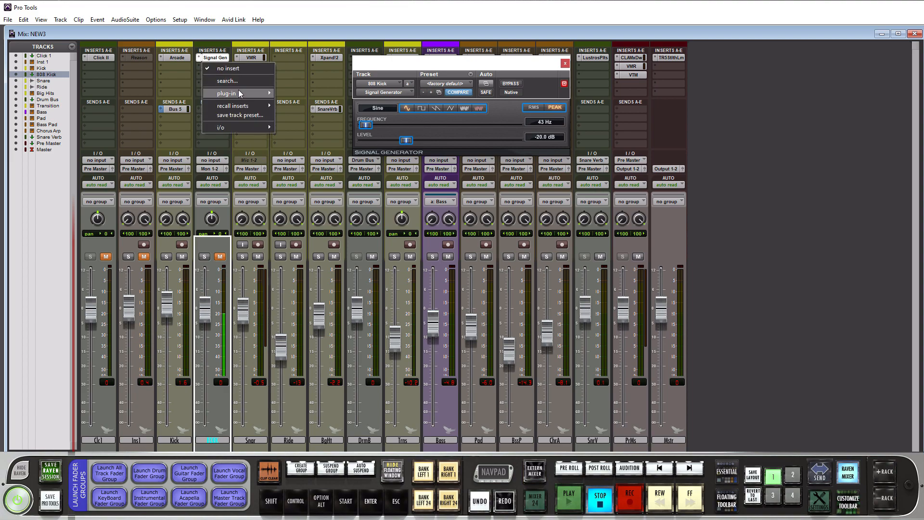
pyautogui.moveTo(241, 91)
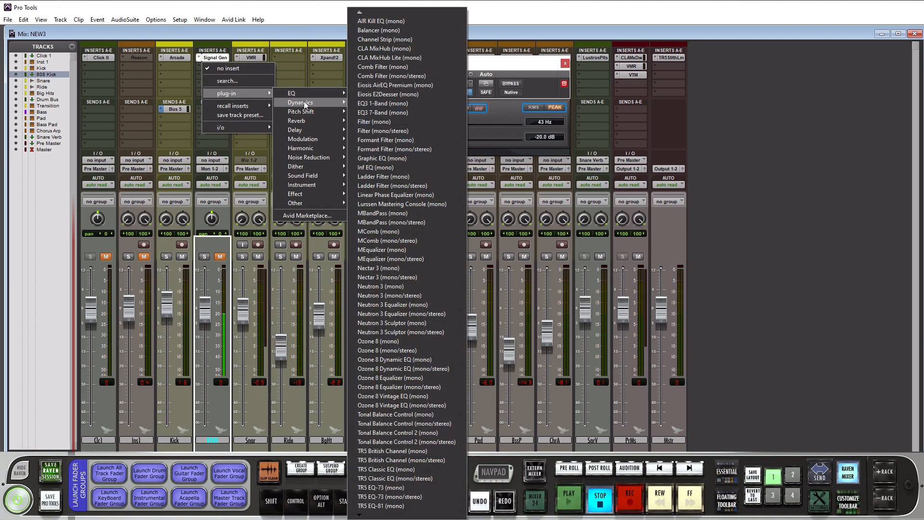
pyautogui.moveTo(308, 103)
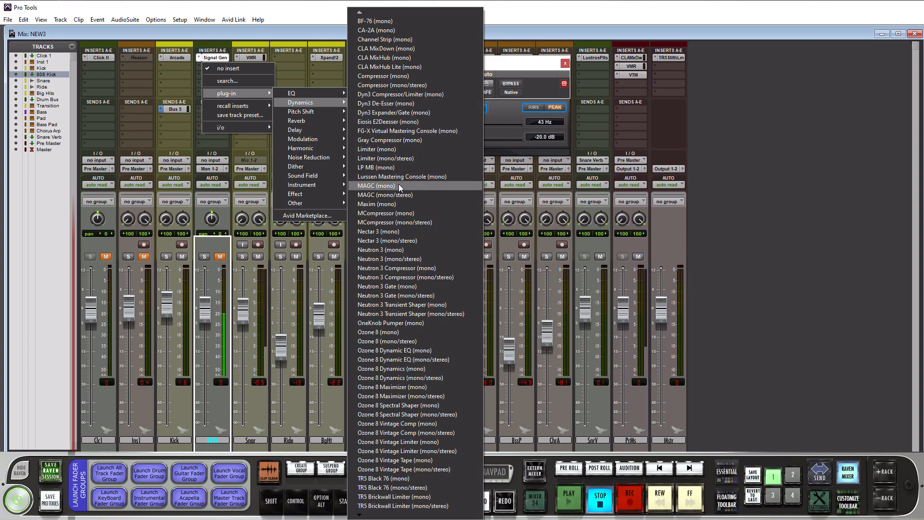
pyautogui.click(389, 115)
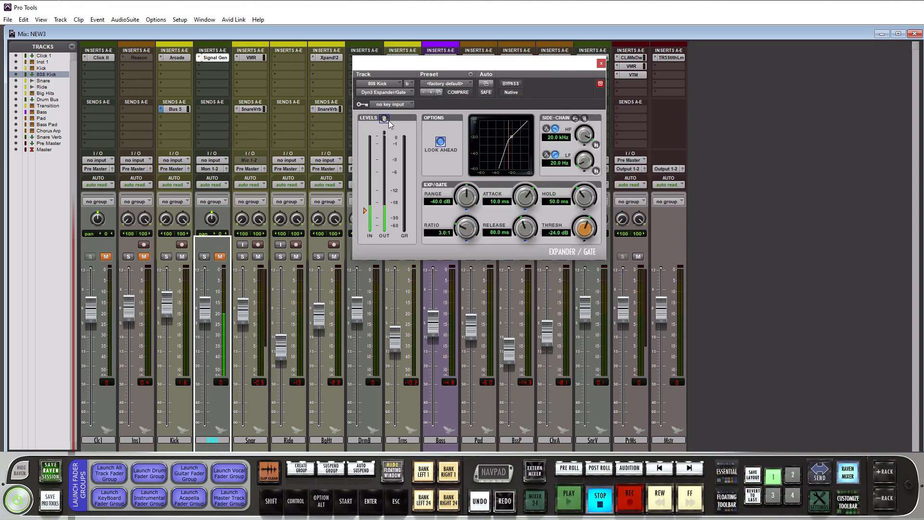
# Load the Kick Gate SC preset in the Expander/Gate and move its window clear of the kick tracks.
pyautogui.moveTo(410, 66); pyautogui.dragTo(329, 53)
pyautogui.click(361, 73)
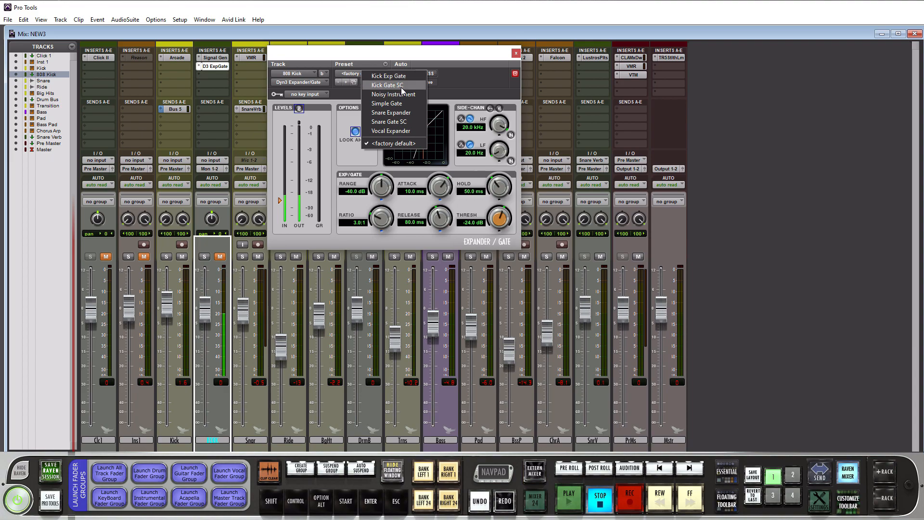
pyautogui.click(392, 85)
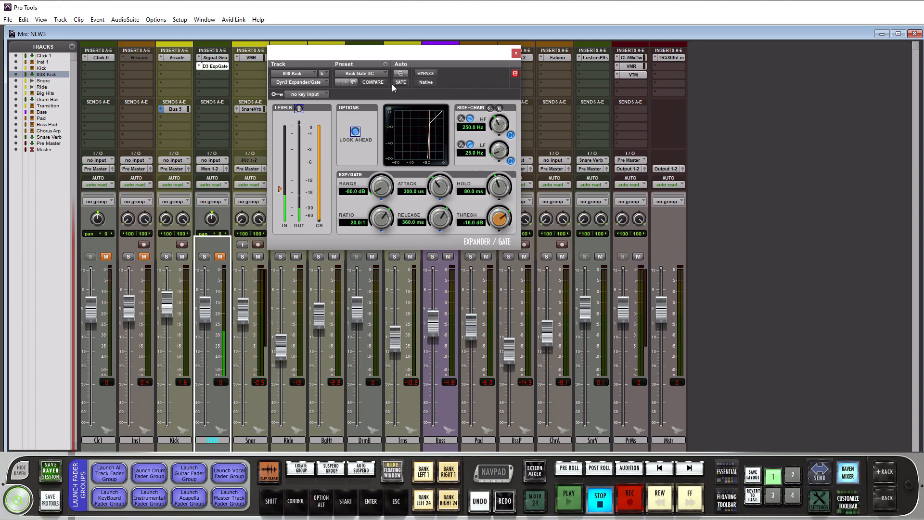
pyautogui.moveTo(382, 53); pyautogui.dragTo(521, 33)
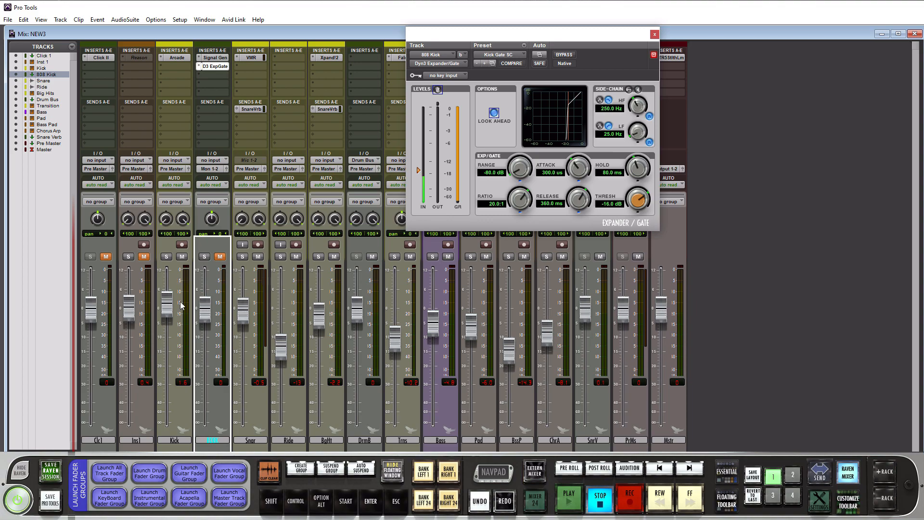
# Solo the Kick track, play the session to hear the kick alone, and clear the solo after stopping.
pyautogui.click(167, 257)
pyautogui.press('space')
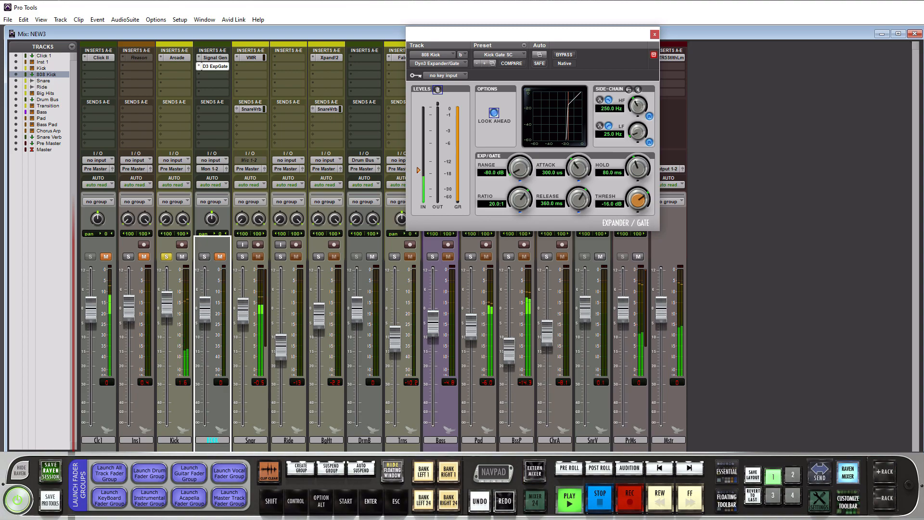
pyautogui.press('space')
pyautogui.click(167, 256)
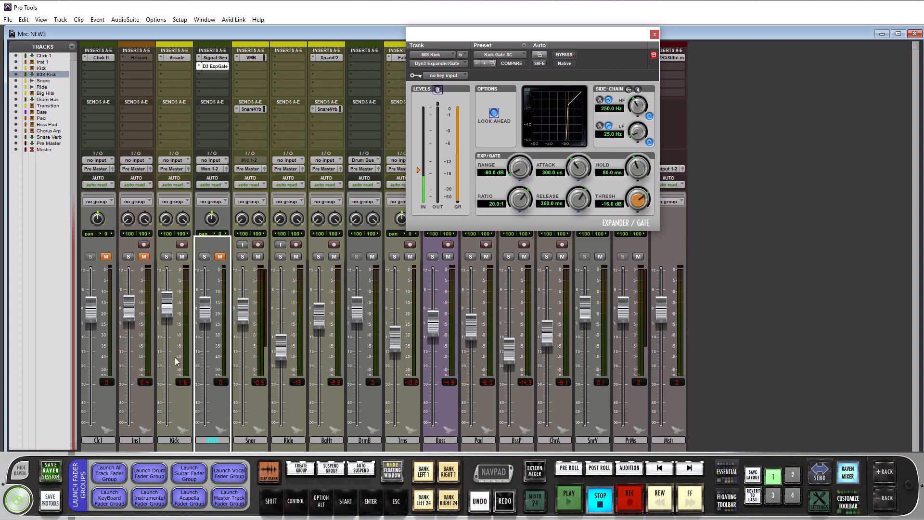
# Add a send to Bus 5 (Mono) in the Kick track's first send slot.
pyautogui.click(165, 110)
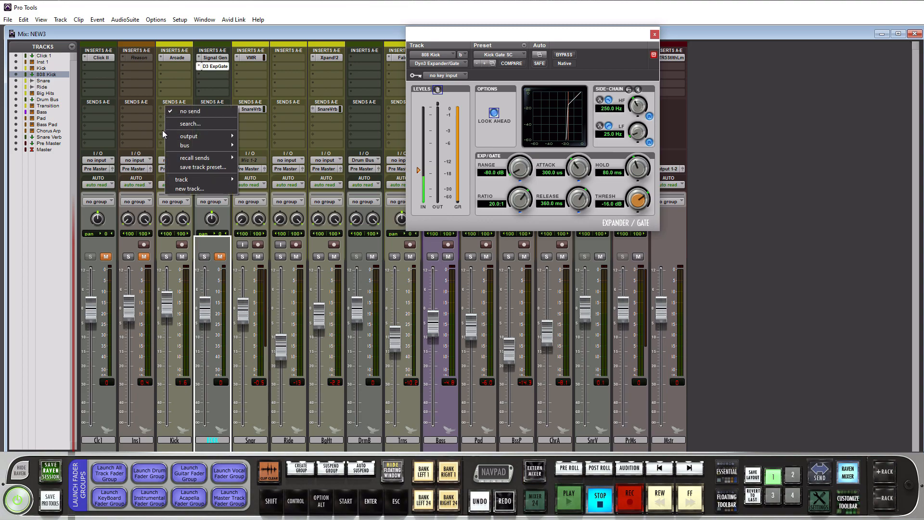
pyautogui.moveTo(184, 145)
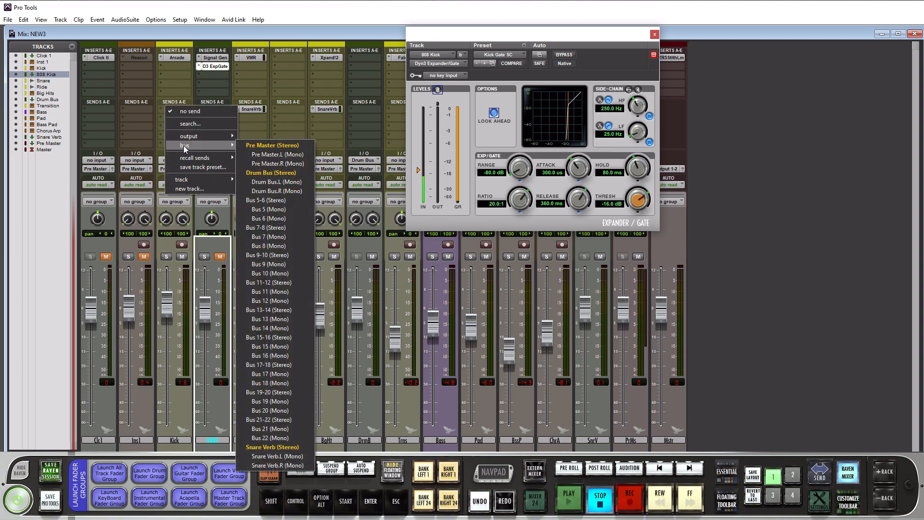
pyautogui.click(270, 211)
pyautogui.moveTo(763, 117); pyautogui.dragTo(270, 89)
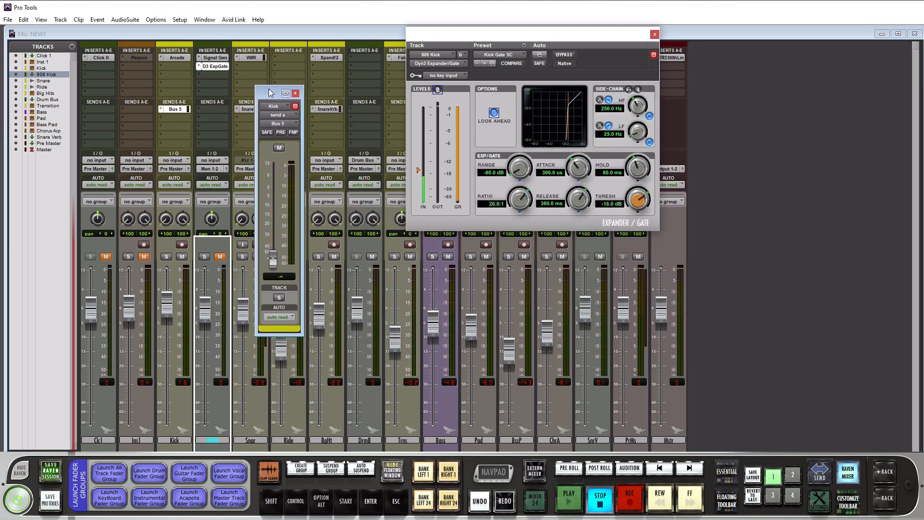
# Make the Kick track's Bus 5 send pre-fader and reset its send level to the default.
pyautogui.click(280, 134)
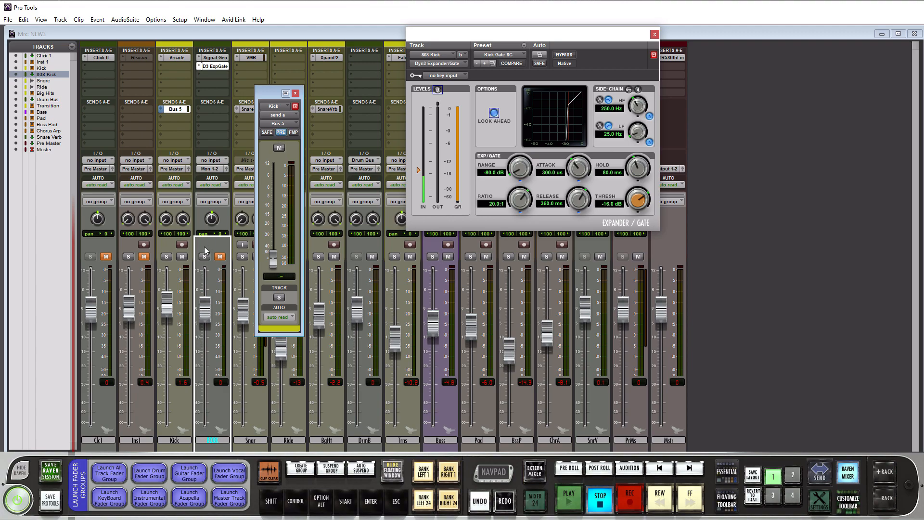
pyautogui.keyDown('alt'); pyautogui.click(273, 259); pyautogui.keyUp('alt')
pyautogui.click(295, 93)
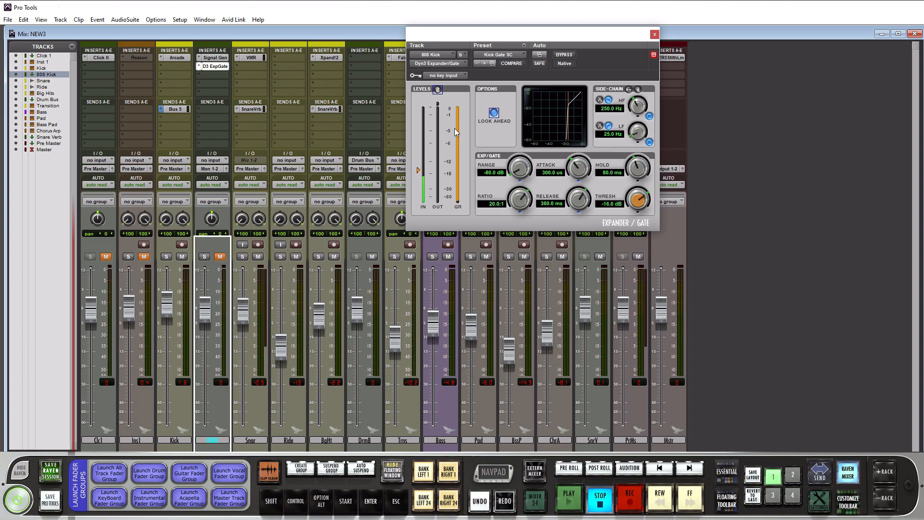
# Move the Expander/Gate window aside and set its key input to Bus 5 (Mono).
pyautogui.moveTo(502, 39); pyautogui.dragTo(431, 52)
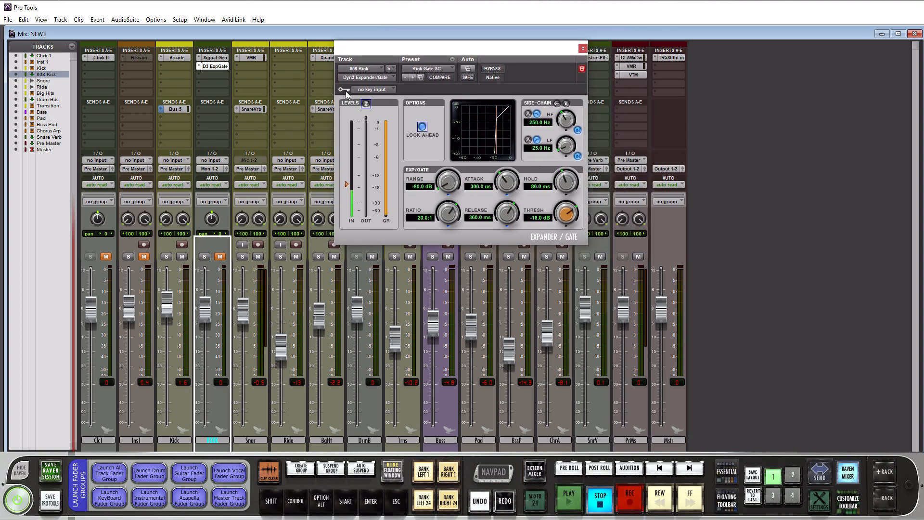
pyautogui.click(386, 87)
pyautogui.moveTo(411, 126)
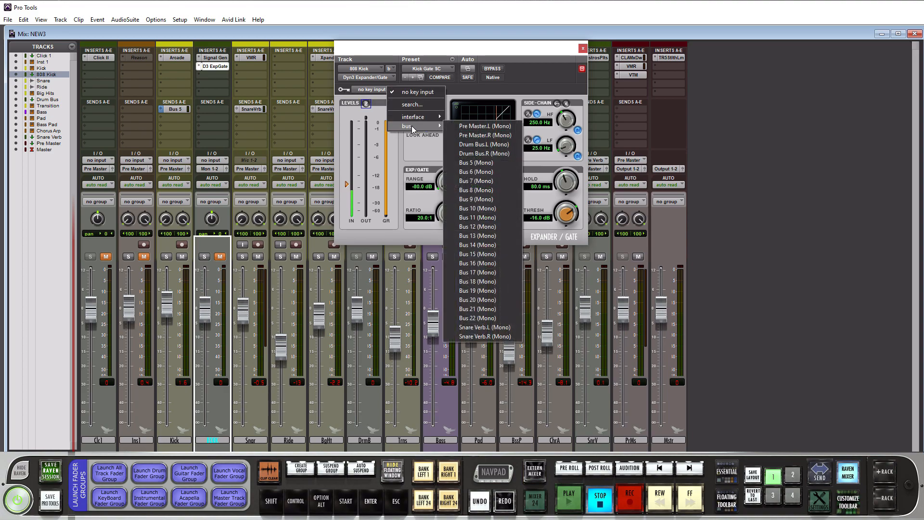
pyautogui.click(478, 163)
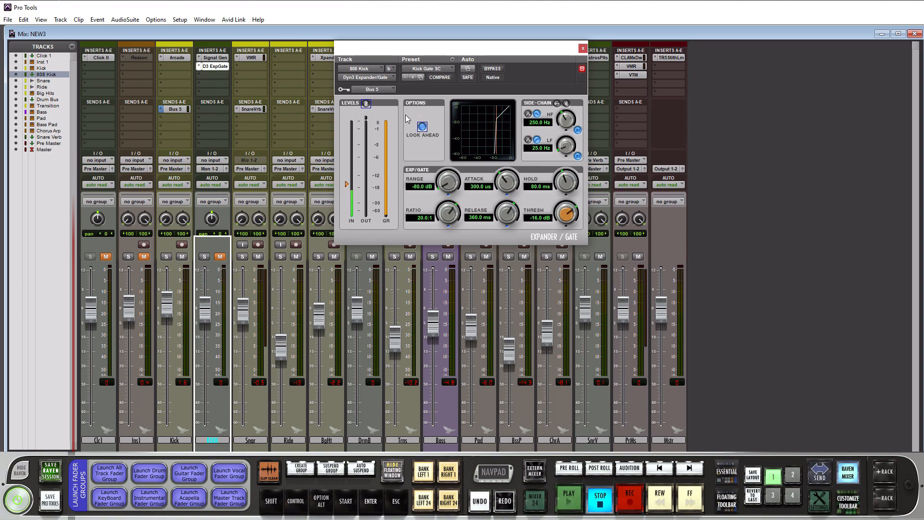
# Enable the external side-chain key on the Expander/Gate, then play the session to check the gating and stop playback.
pyautogui.click(557, 104)
pyautogui.press('space')
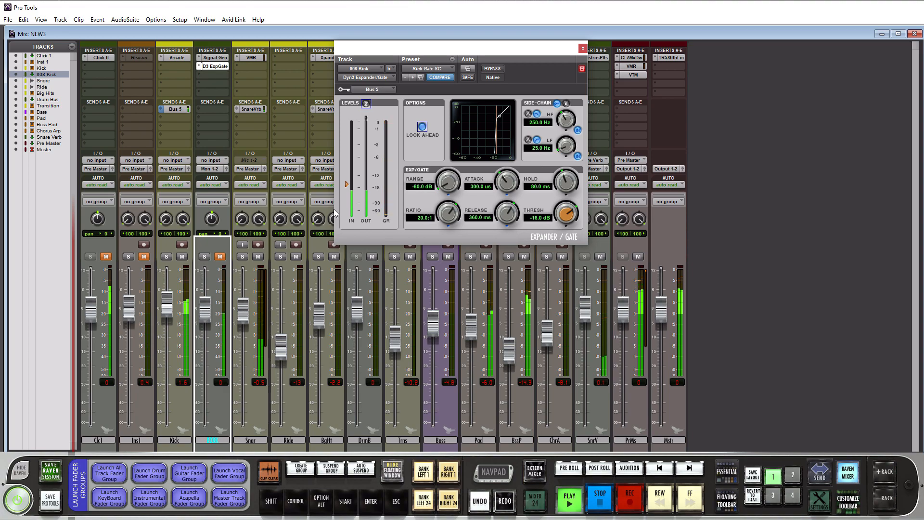
pyautogui.press('space')
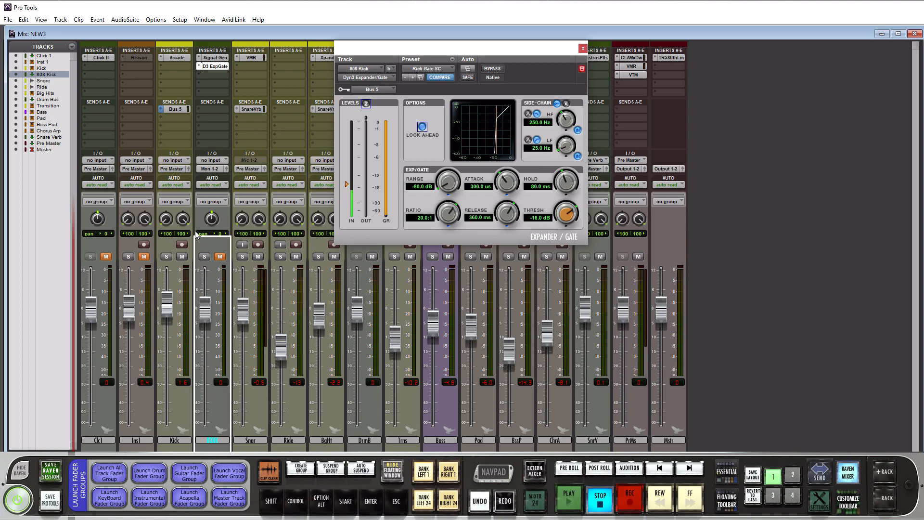
# Route the 808 Kick track's output to the Pre Master (Stereo) bus and unmute the track.
pyautogui.click(202, 168)
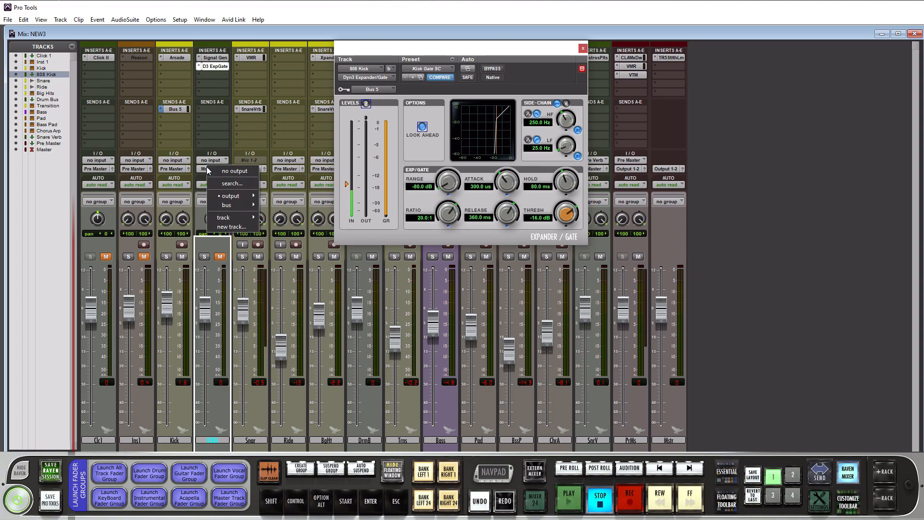
pyautogui.moveTo(234, 204)
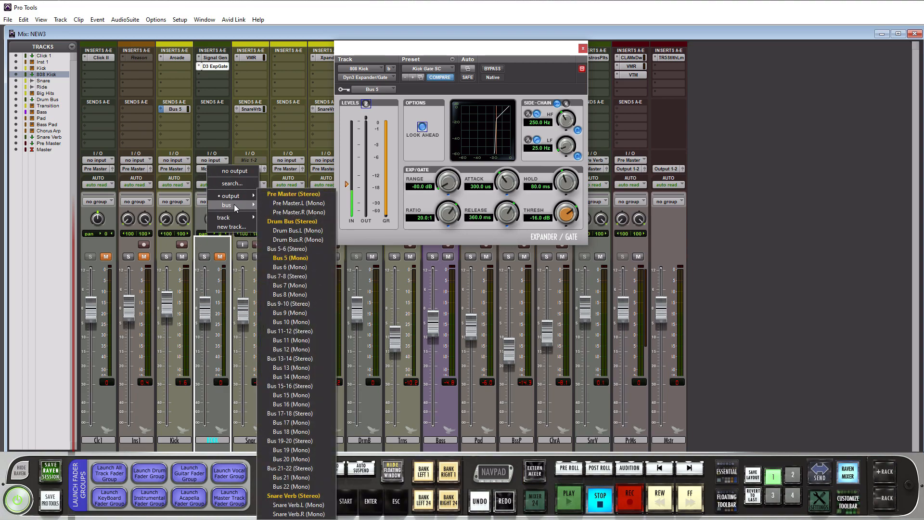
pyautogui.click(291, 195)
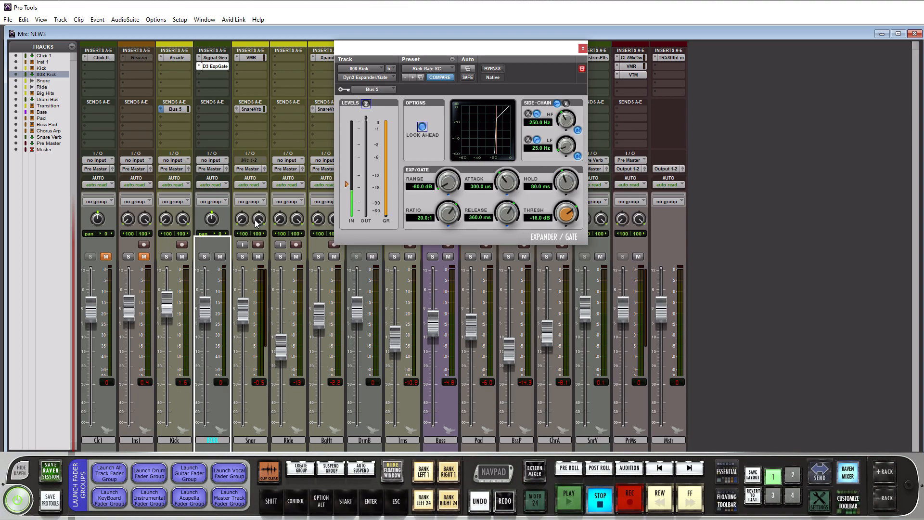
# Play the full mix, exaggerate the 808 Kick fader level and pull it back to balance under the kick, and stop.
pyautogui.press('space')
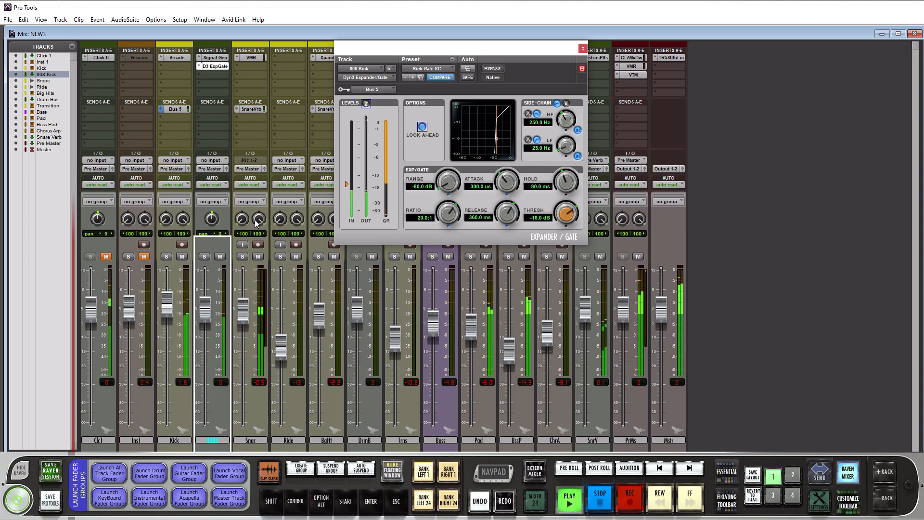
pyautogui.moveTo(208, 312); pyautogui.dragTo(210, 287)
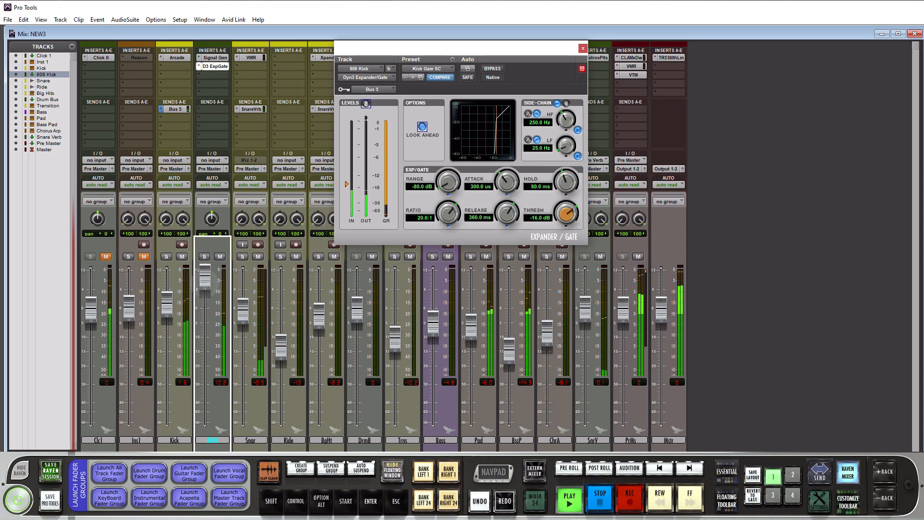
pyautogui.moveTo(209, 288); pyautogui.dragTo(210, 314)
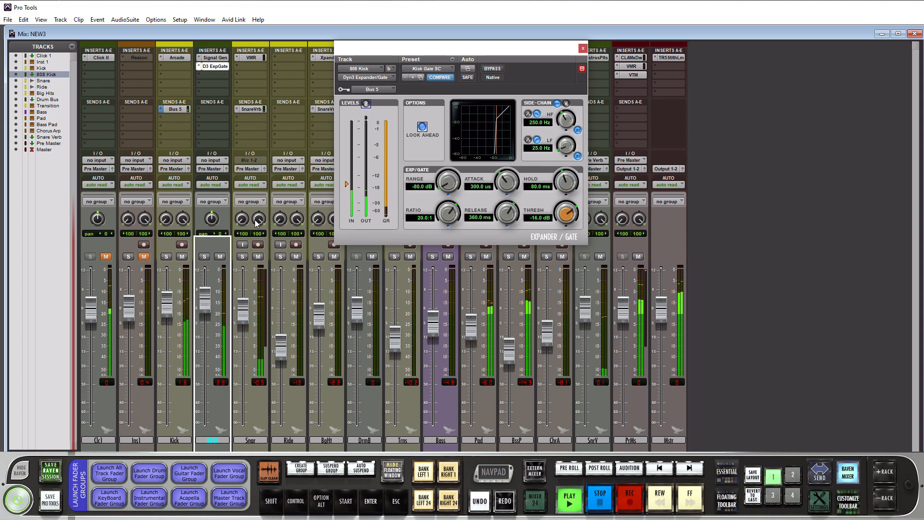
pyautogui.press('space')
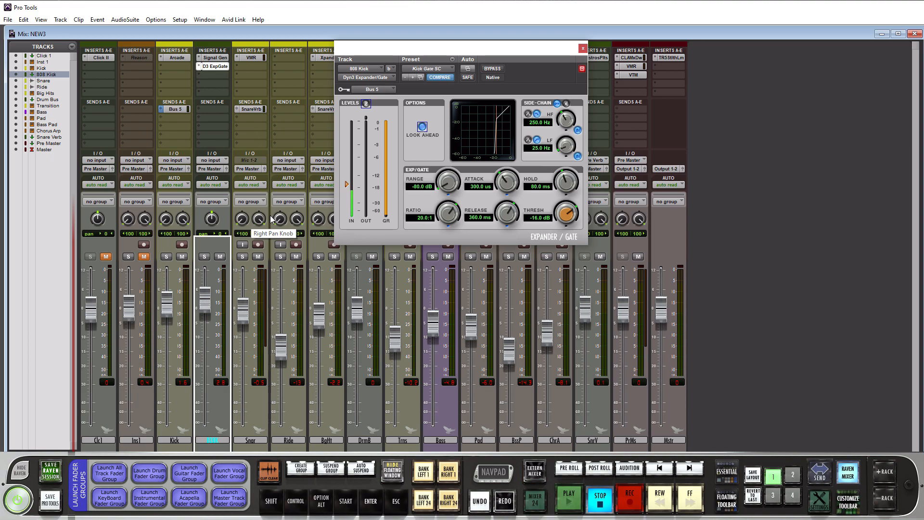
# Open the 808 Kick track's Signal Generator and set its frequency to 87 Hz.
pyautogui.click(217, 57)
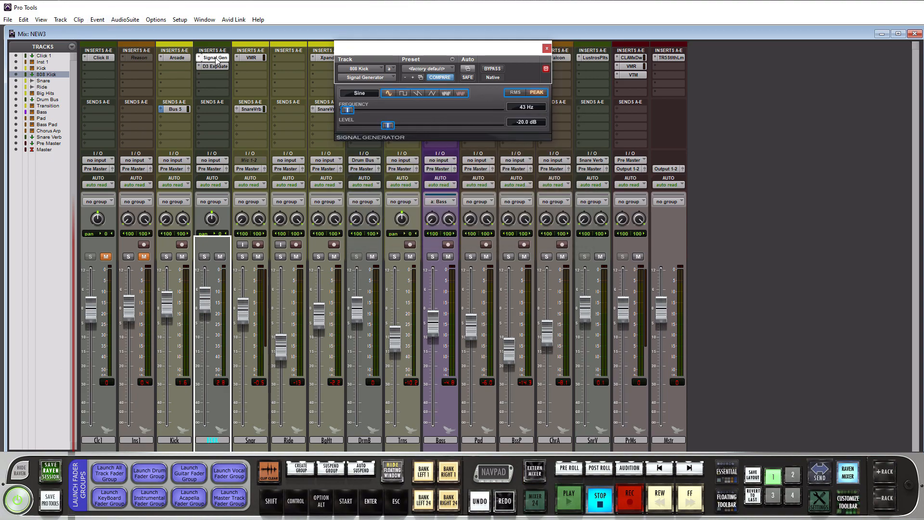
pyautogui.click(524, 108)
pyautogui.write('87')
pyautogui.press('Return')
# Play the session and rebalance the 808 Kick fader for the higher tone, then stop playback.
pyautogui.press('space')
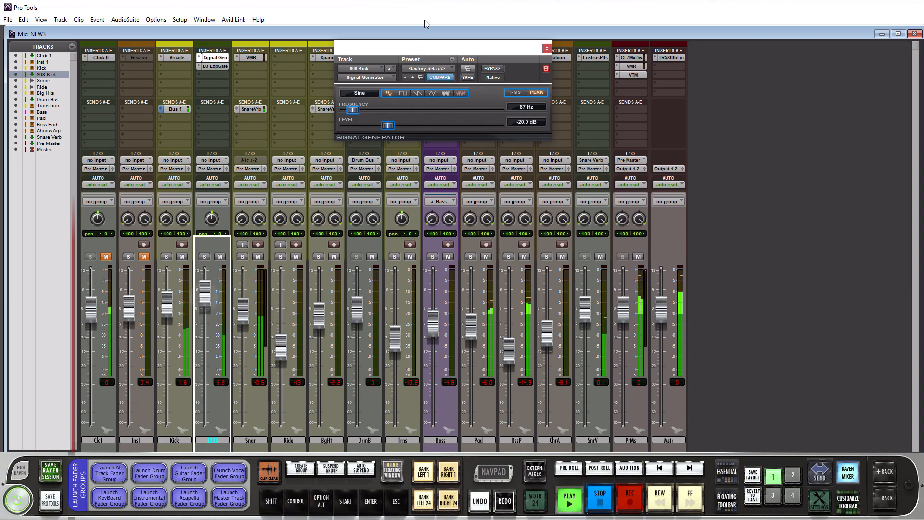
pyautogui.moveTo(205, 302); pyautogui.dragTo(204, 322)
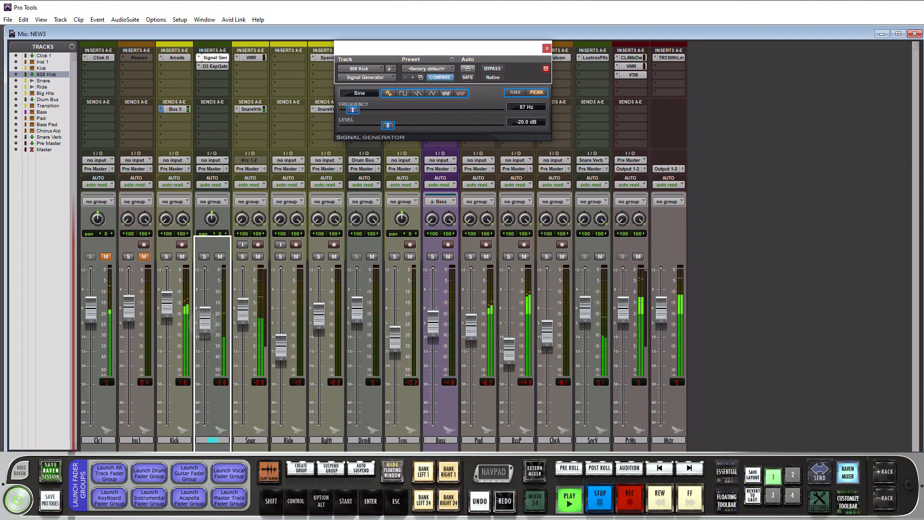
pyautogui.moveTo(204, 322); pyautogui.dragTo(204, 311)
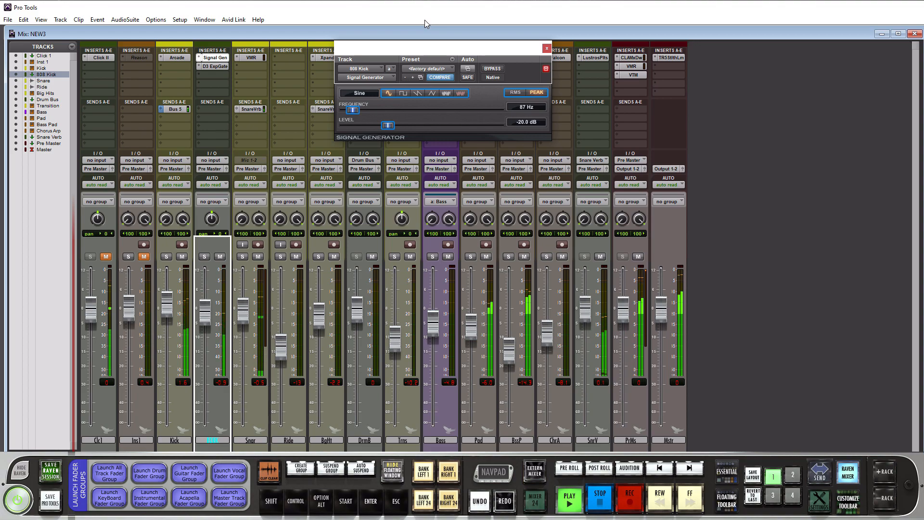
pyautogui.press('space')
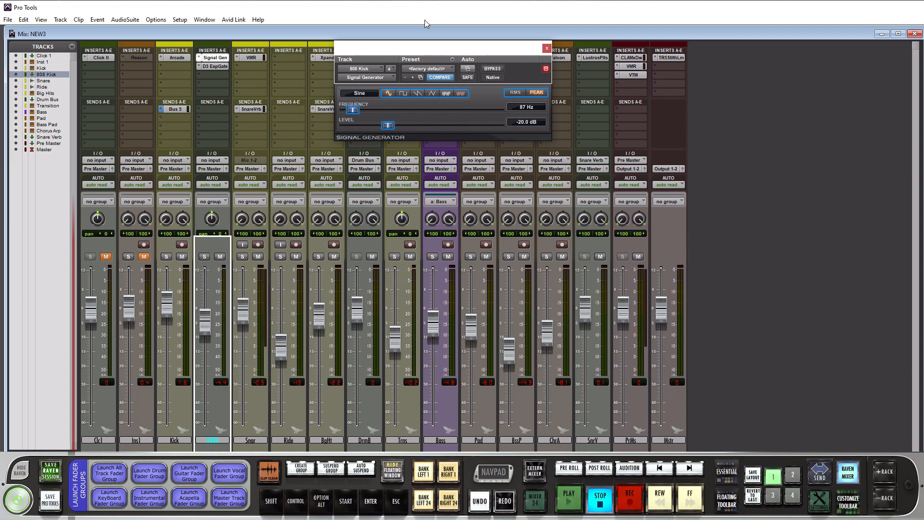
# Set the Signal Generator frequency to 43 Hz, then raise the 808 Kick fader during playback and stop.
pyautogui.click(524, 107)
pyautogui.press('Return')
pyautogui.press('space')
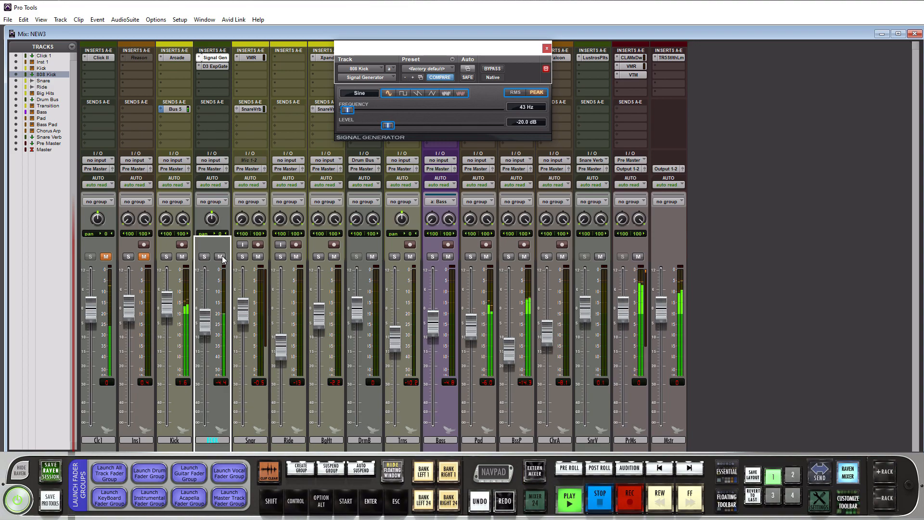
pyautogui.moveTo(205, 332); pyautogui.dragTo(203, 310)
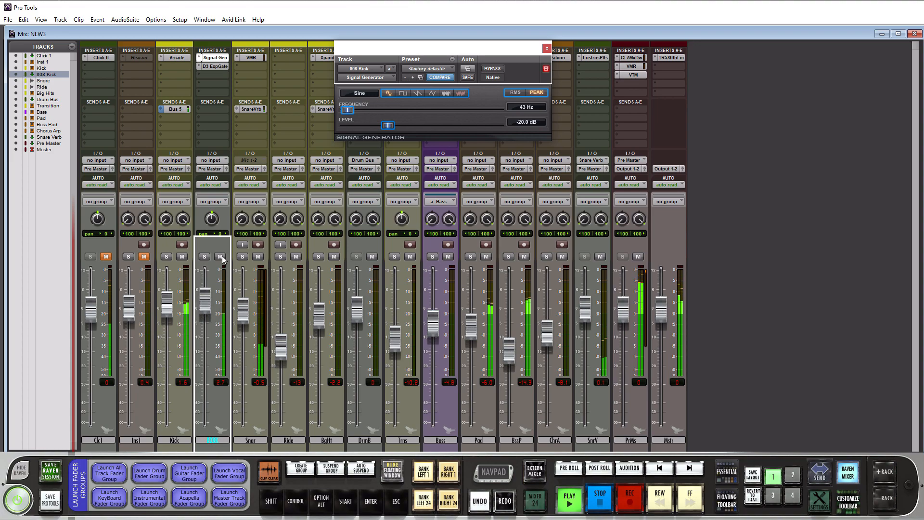
pyautogui.press('space')
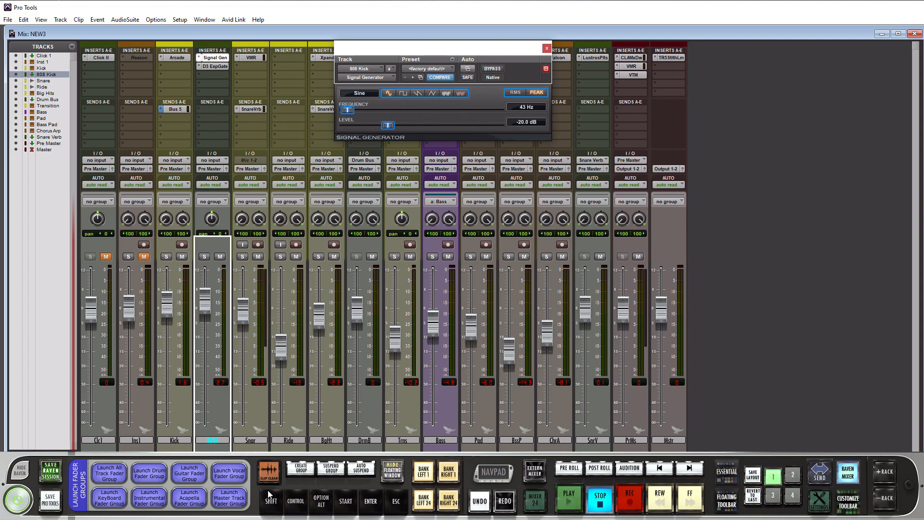
# Solo the 808 Kick track and play the session to hear the gated sub tone, then stop playback.
pyautogui.click(205, 258)
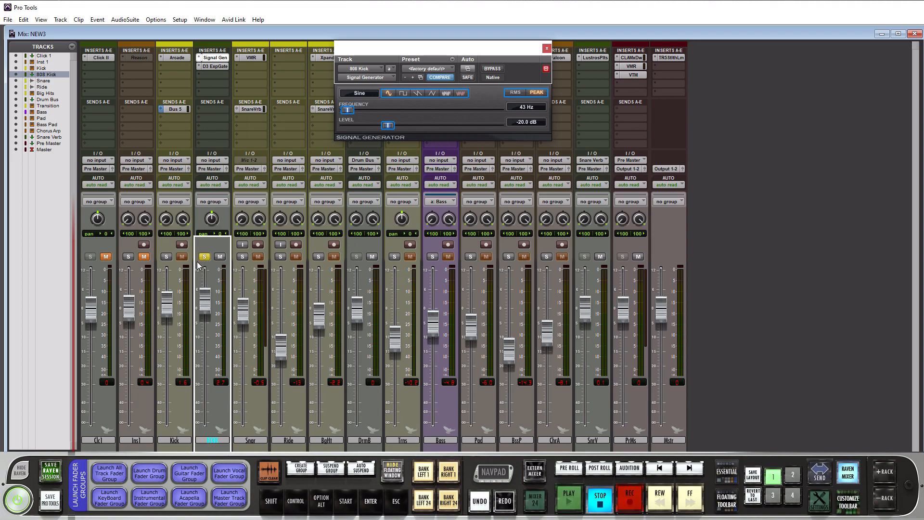
pyautogui.press('space')
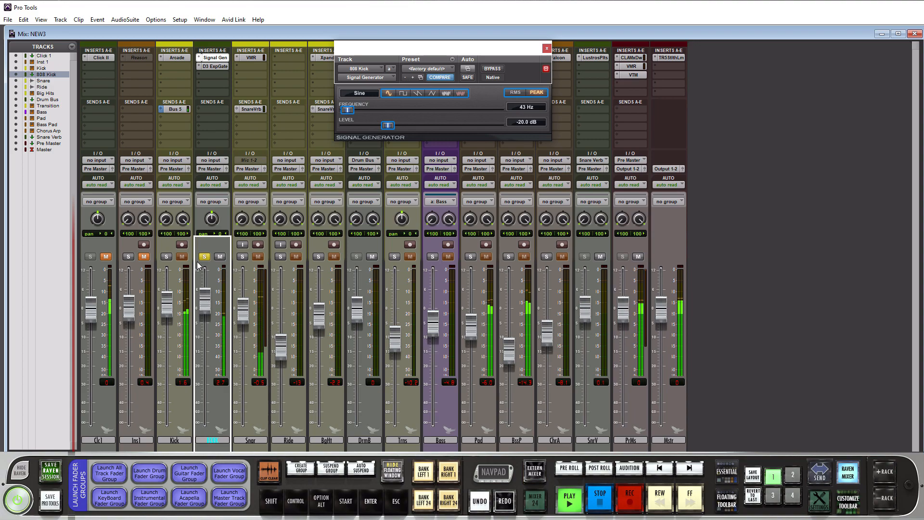
pyautogui.press('space')
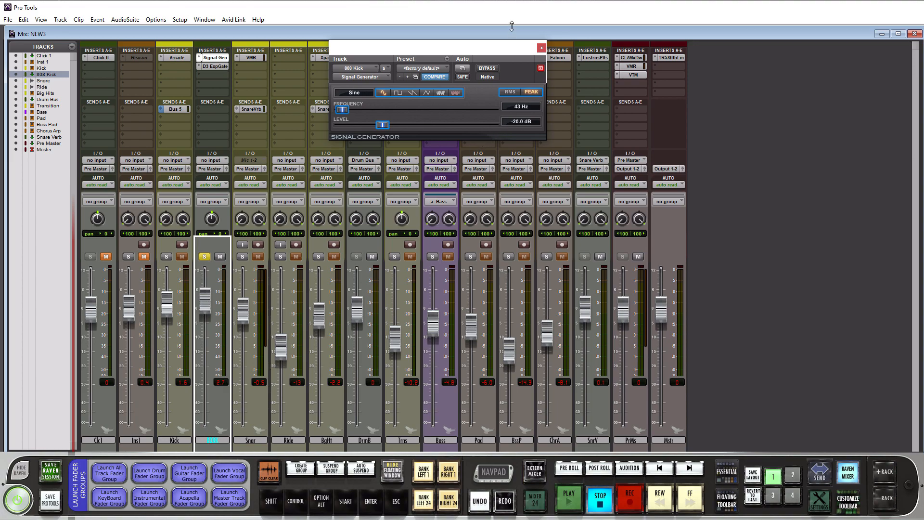
# Review the 808 Kick's Expander/Gate, the Kick track's Bus 5 send and the gate's preset list, leaving the preset unchanged.
pyautogui.click(214, 67)
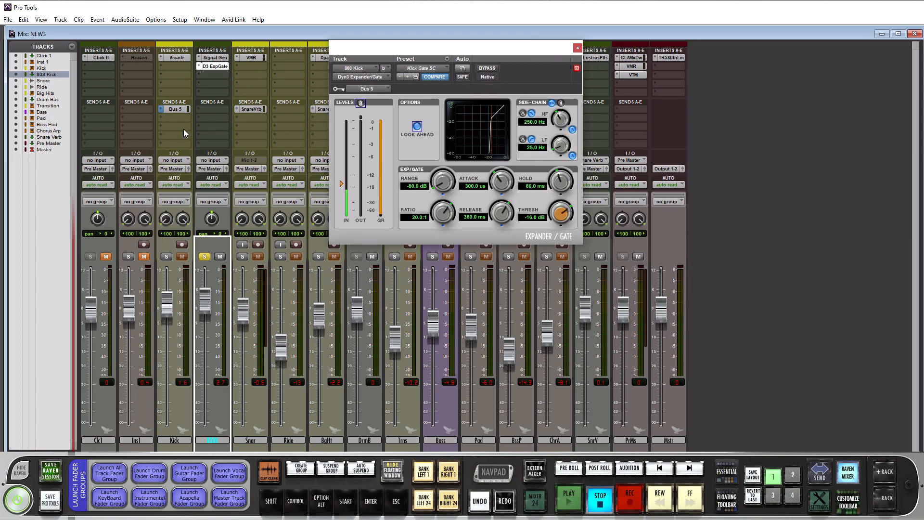
pyautogui.click(175, 110)
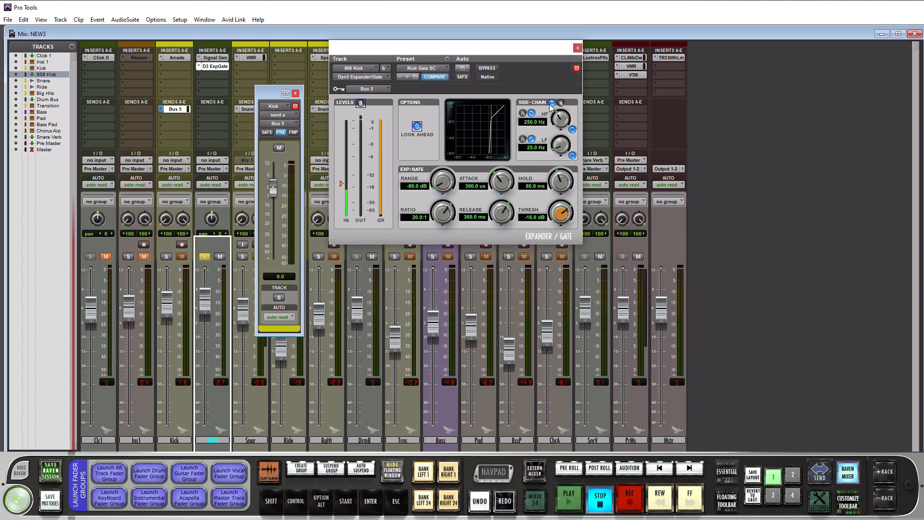
pyautogui.click(426, 68)
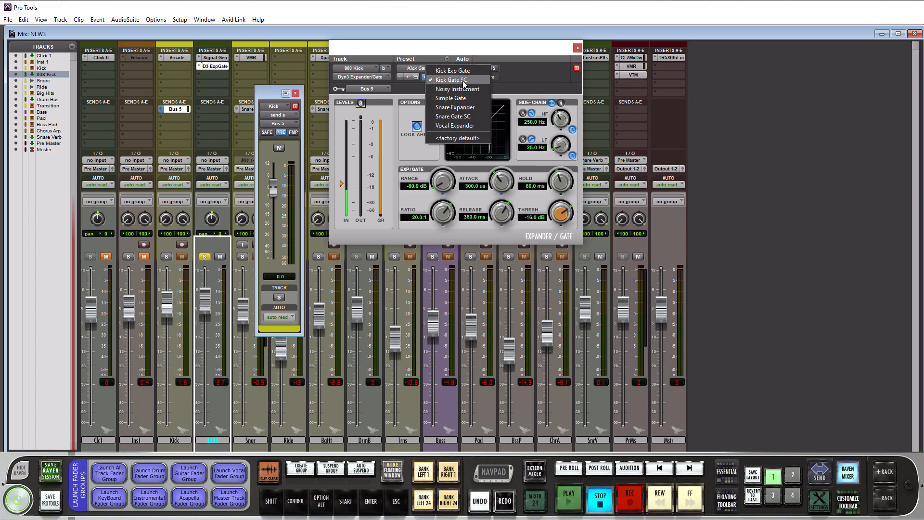
pyautogui.click(536, 79)
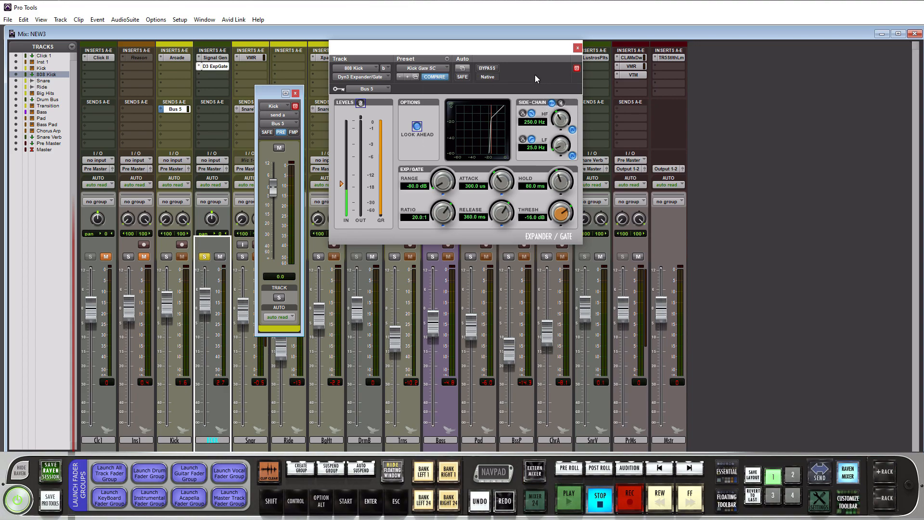